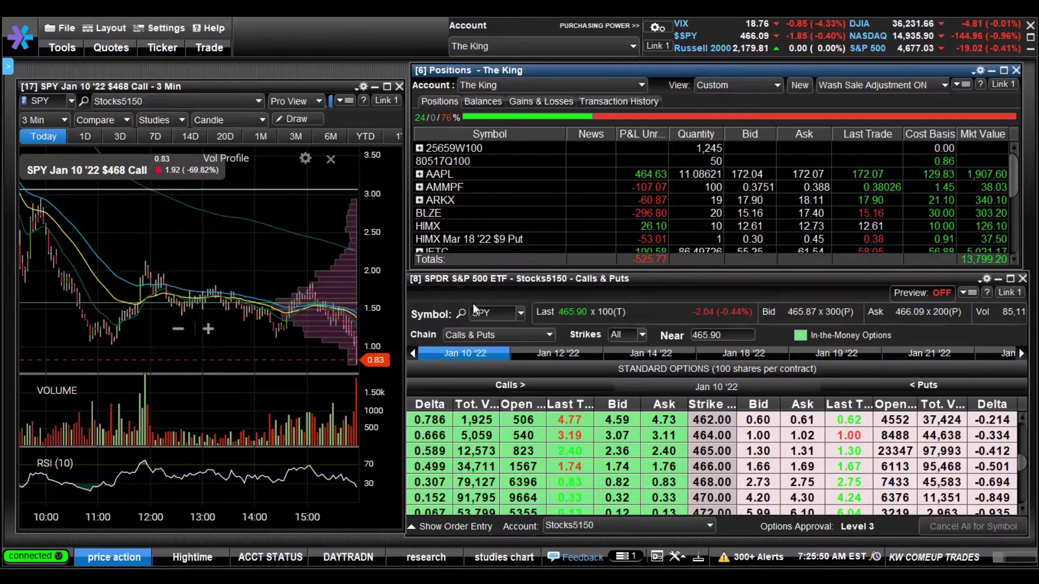
# Pan the SPY Jan 10 '22 $468 call chart left to show its latest bars through 1/10.
pyautogui.moveTo(318, 255); pyautogui.dragTo(261, 254)
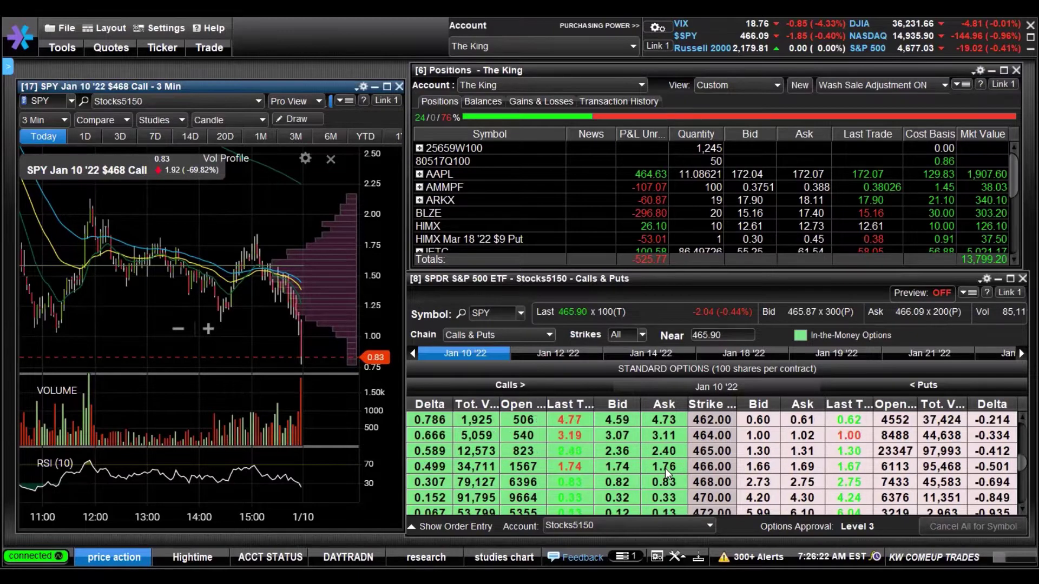
pyautogui.scroll(-5, 625, 460)
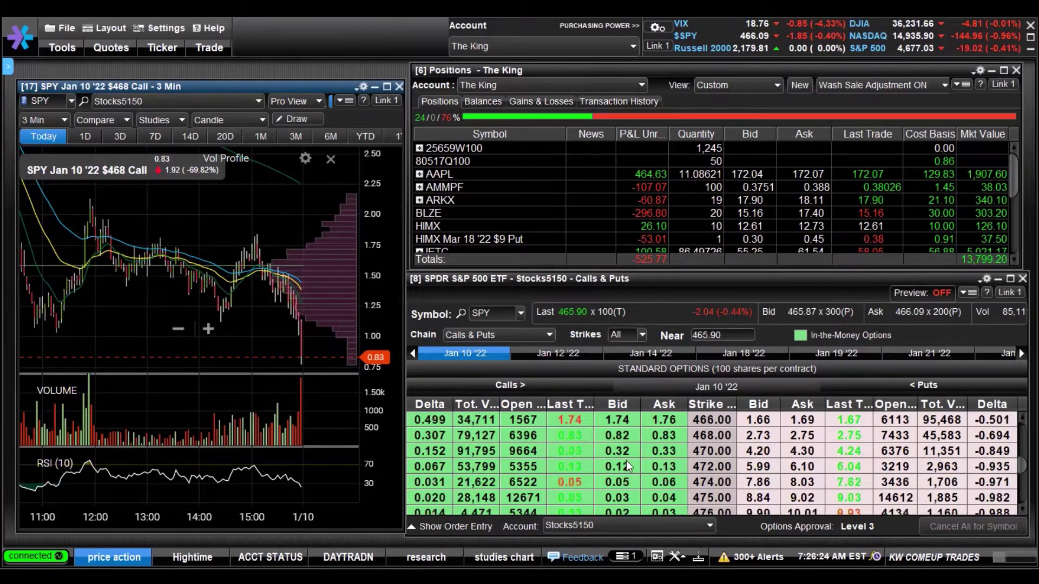
pyautogui.scroll(5, 625, 469)
pyautogui.scroll(8, 625, 472)
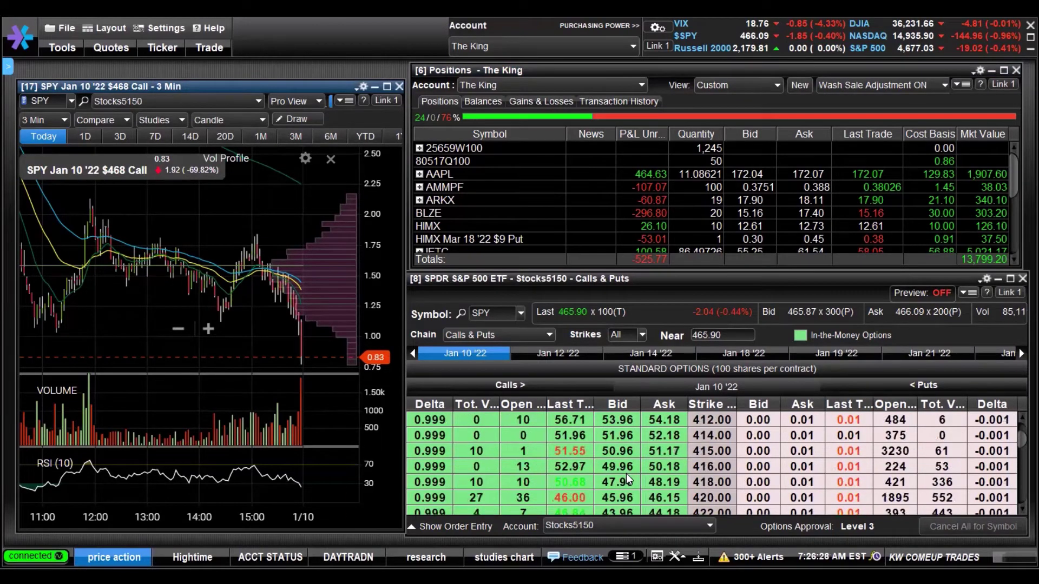
pyautogui.scroll(-3, 625, 476)
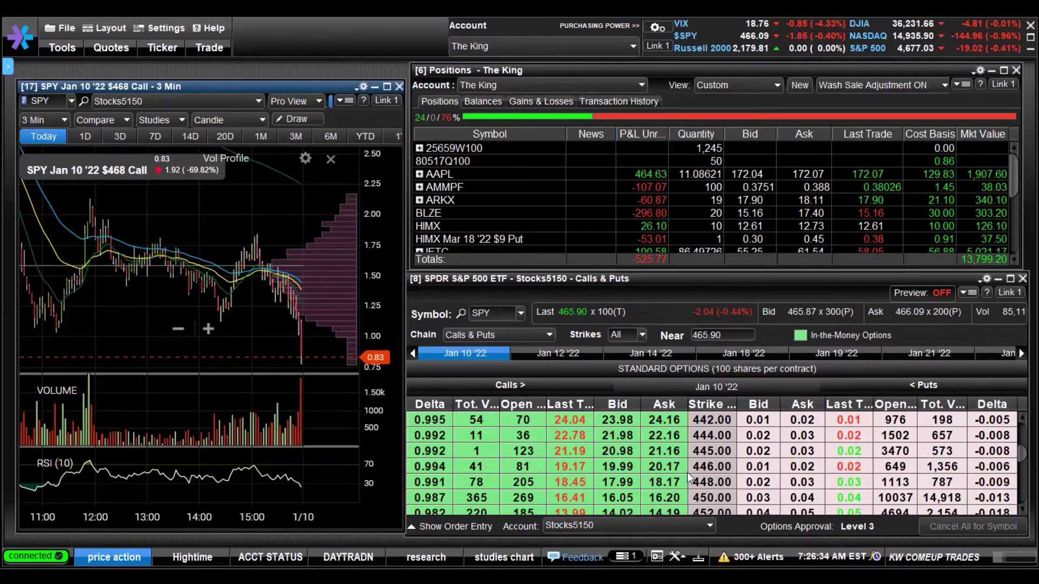
pyautogui.scroll(-5, 690, 482)
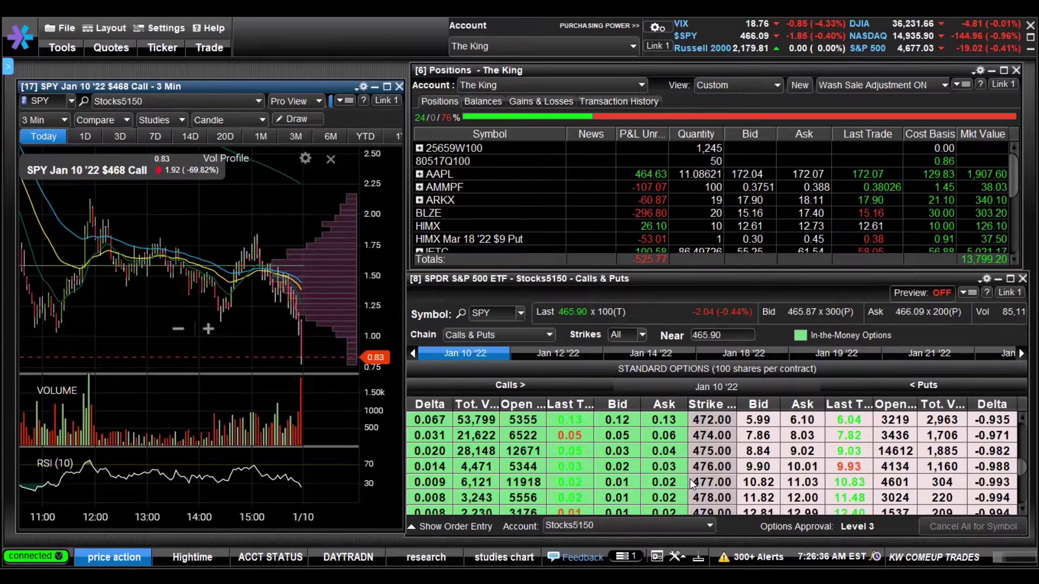
pyautogui.scroll(1, 697, 471)
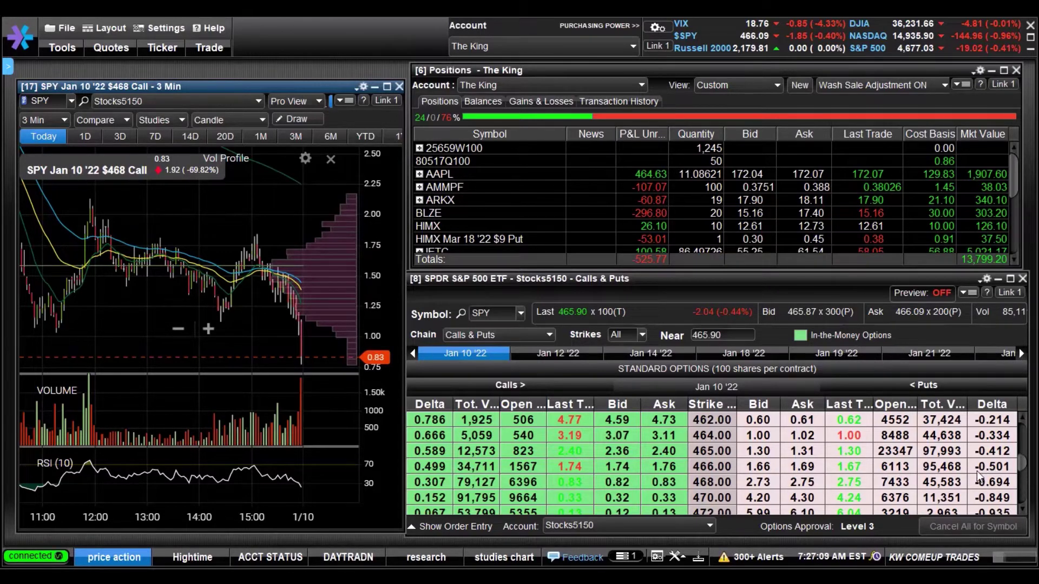
# Open an order ticket for one SPY Jan 10 '22 468 put at a 2.73 limit.
pyautogui.click(722, 482)
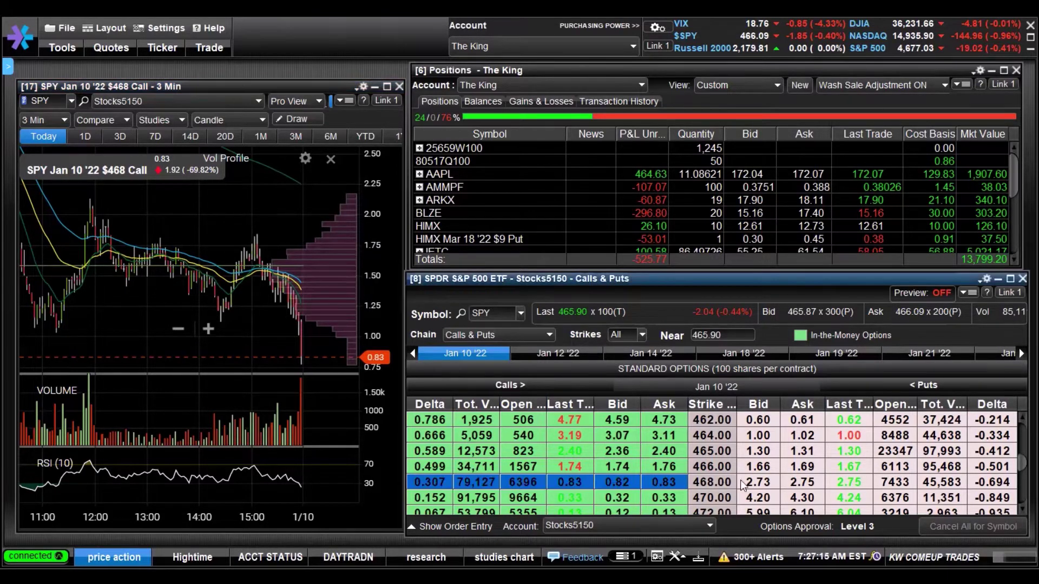
pyautogui.click(749, 482)
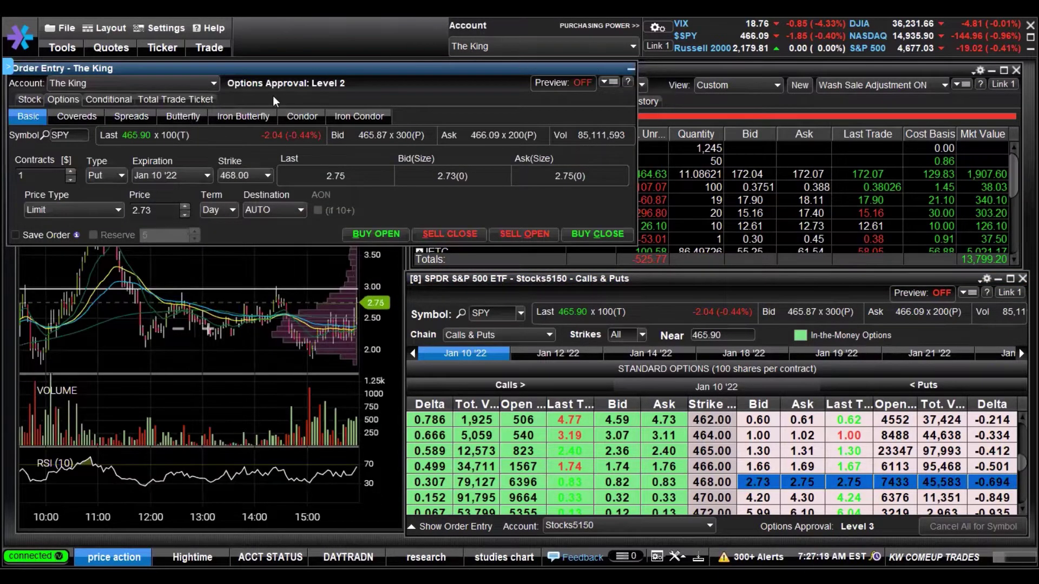
pyautogui.click(284, 69)
# Move the order ticket aside and bring the $468 option chart to the front.
pyautogui.moveTo(647, 80); pyautogui.dragTo(650, 78)
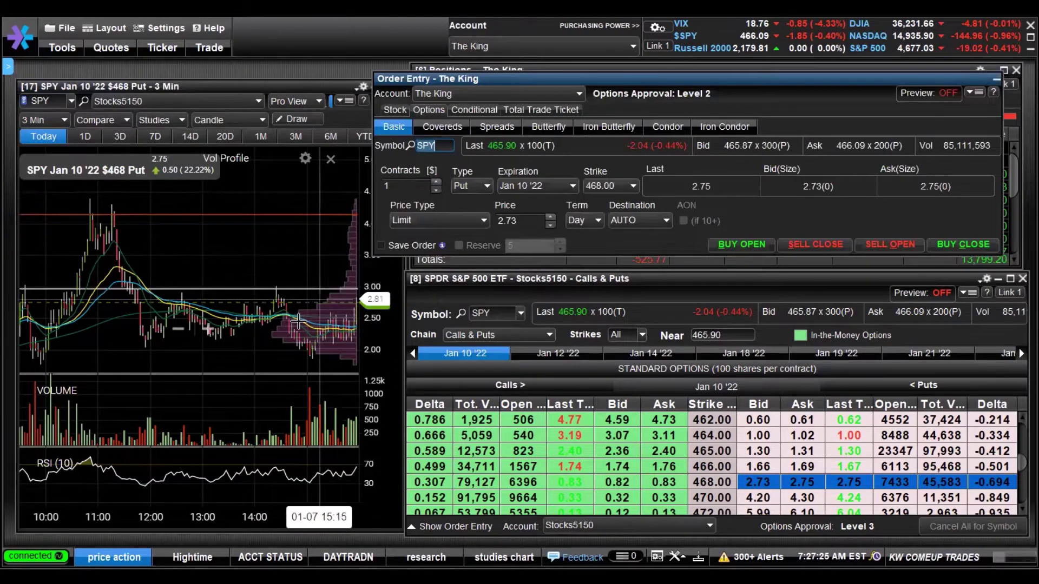
pyautogui.click(292, 289)
pyautogui.scroll(3, 232, 268)
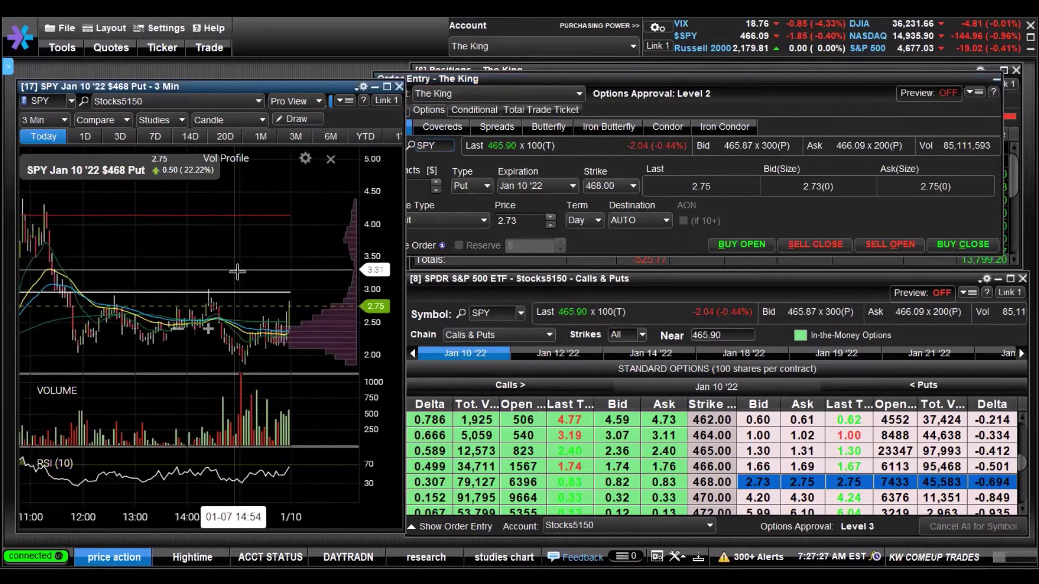
pyautogui.scroll(1, 239, 274)
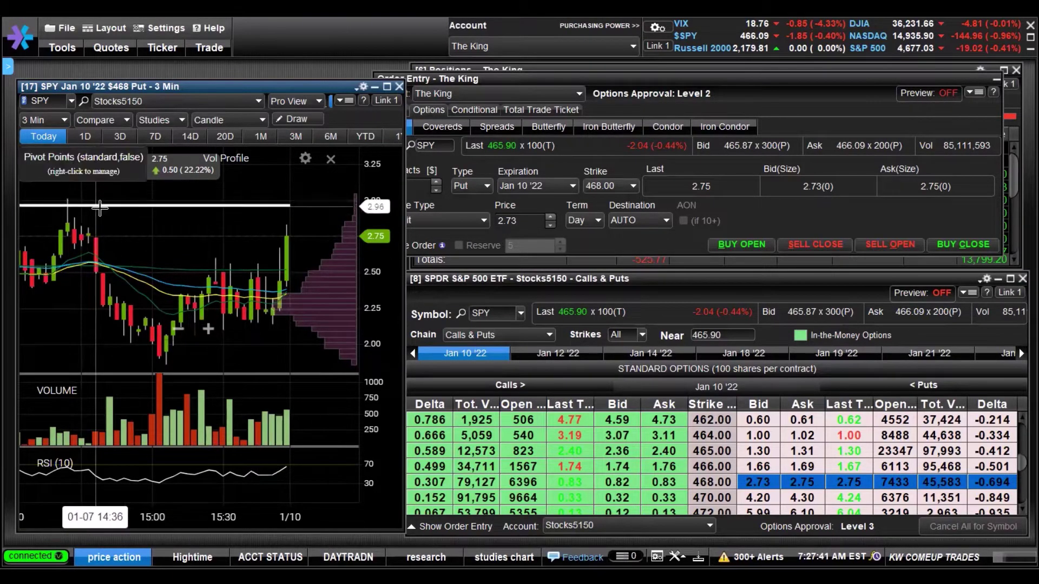
pyautogui.scroll(5, 190, 290)
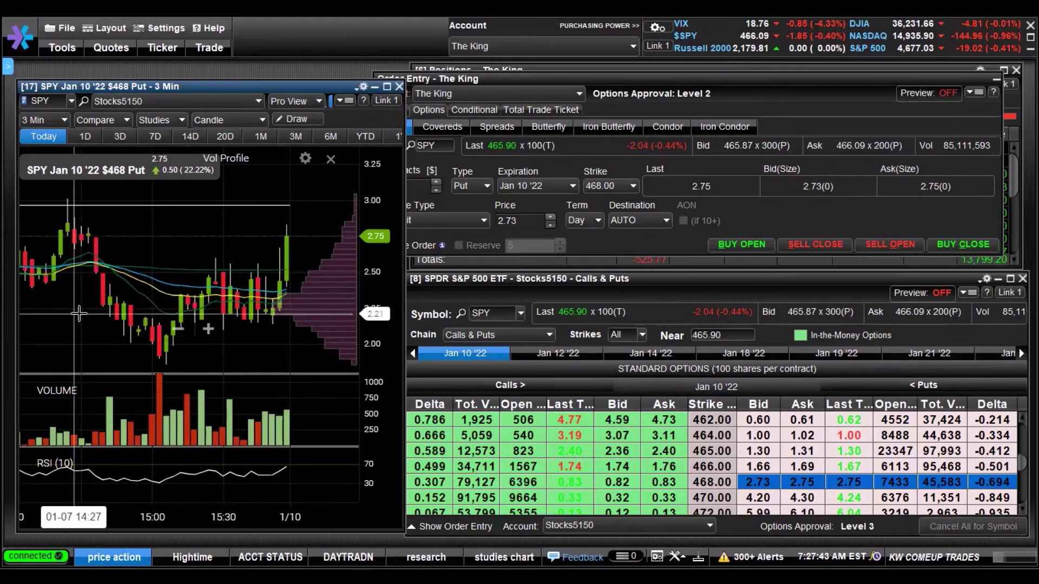
pyautogui.scroll(-5, 214, 303)
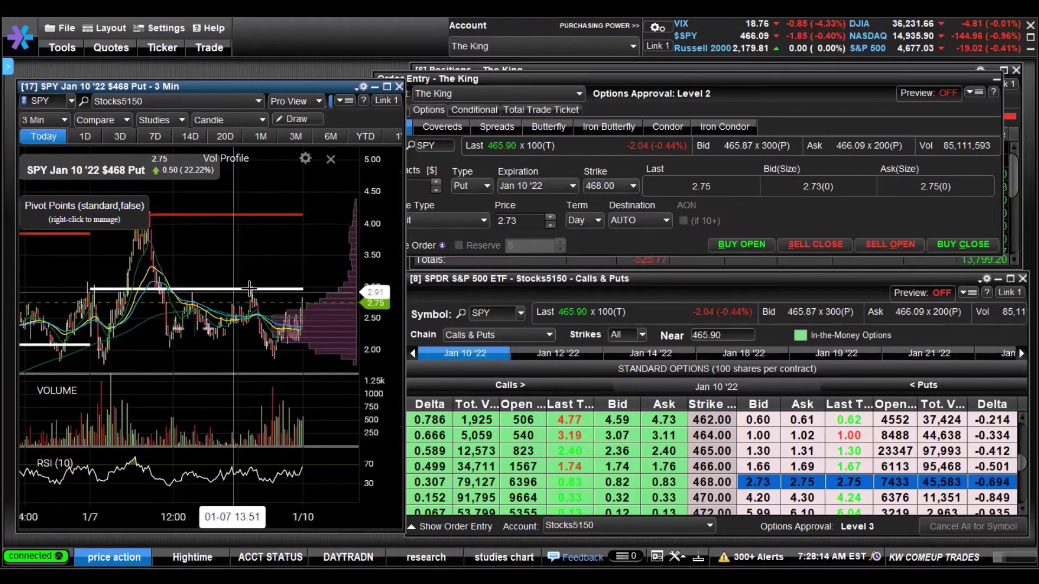
pyautogui.scroll(4, 313, 328)
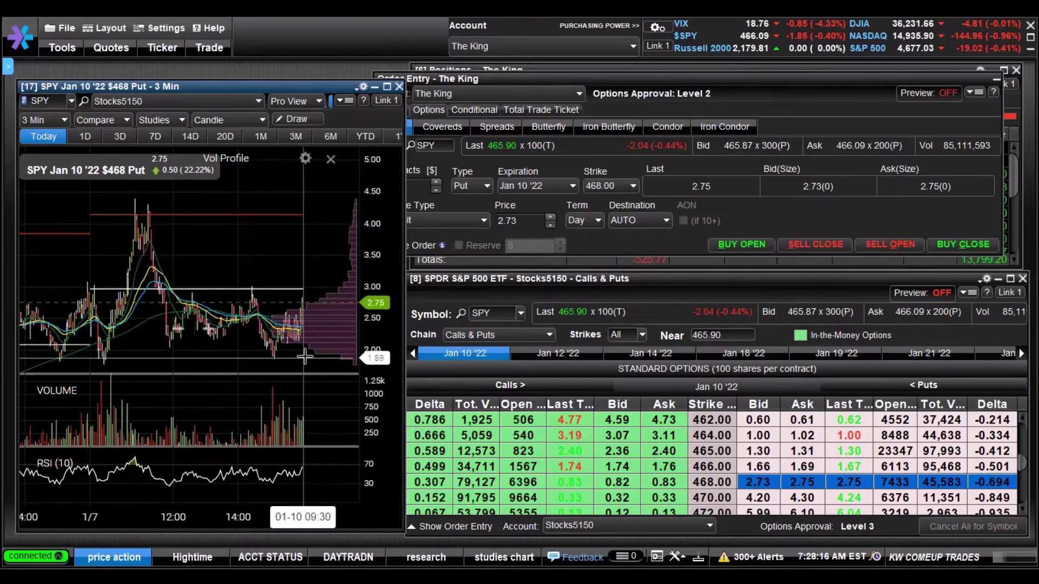
pyautogui.scroll(4, 313, 334)
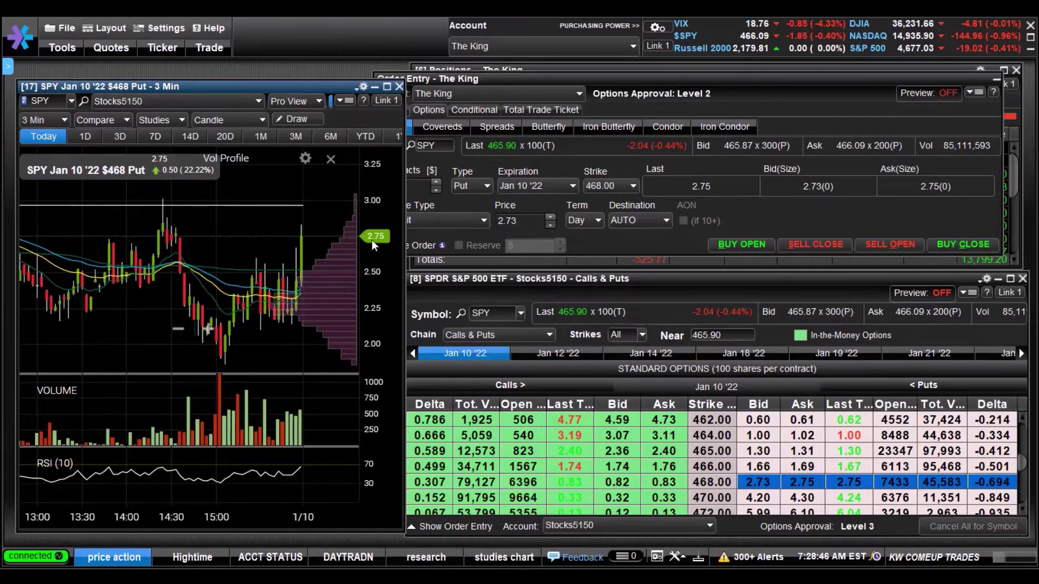
# Submit the 468 put order, dismiss the insufficient-funds alert, and minimize the ticket to reveal Positions.
pyautogui.click(682, 82)
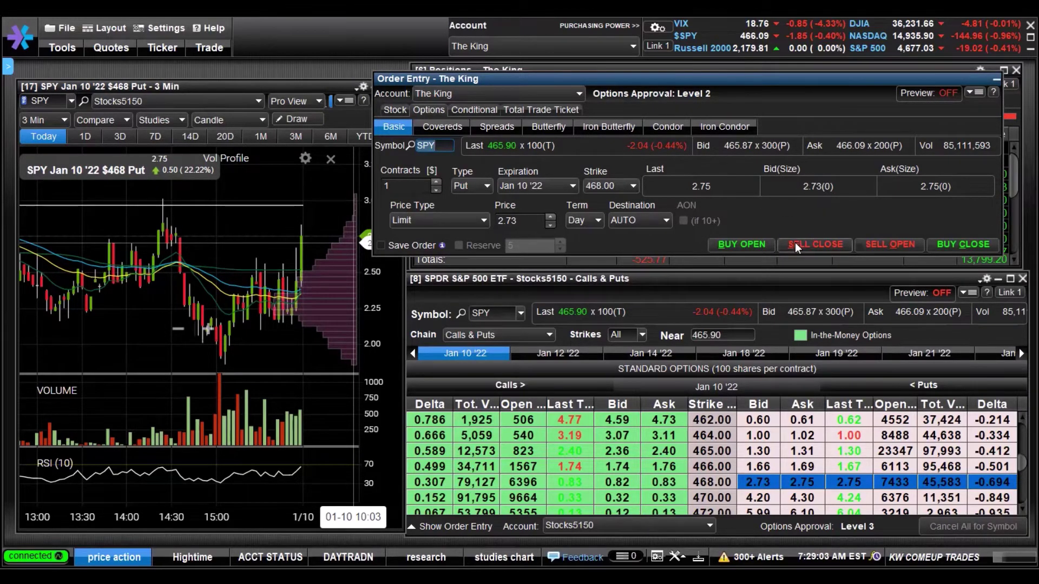
pyautogui.click(756, 246)
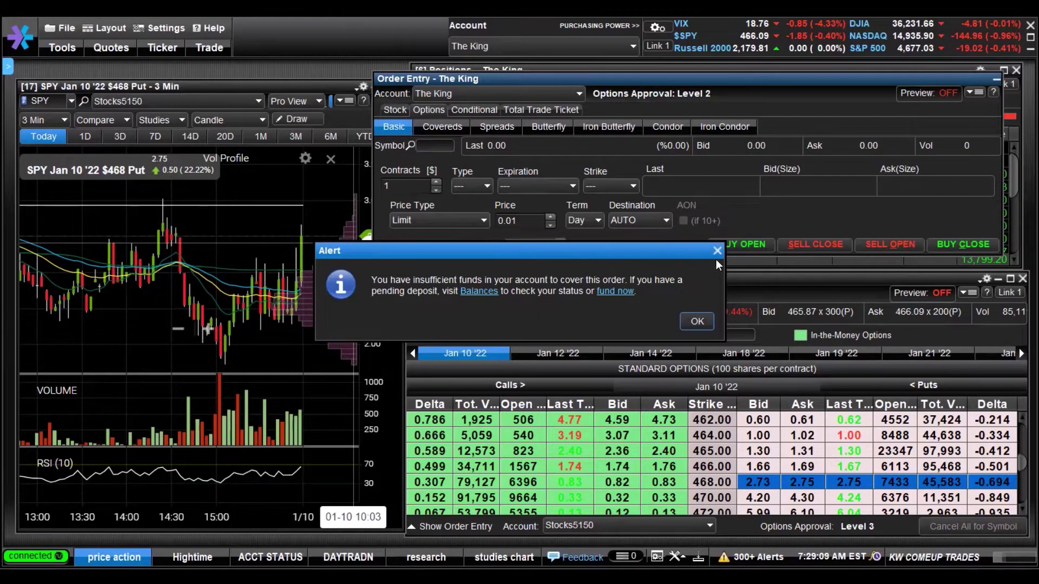
pyautogui.click(699, 322)
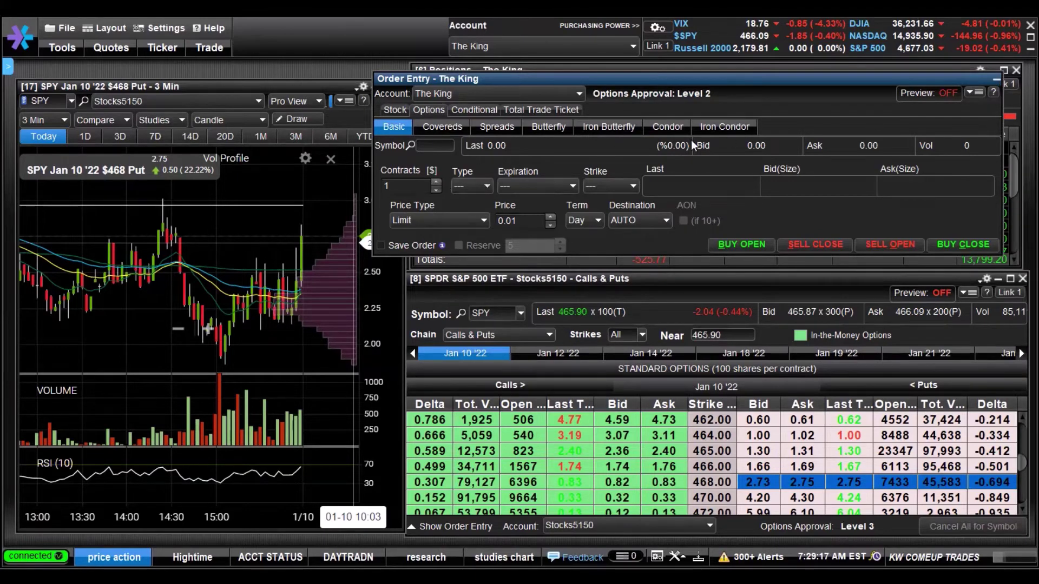
pyautogui.click(996, 85)
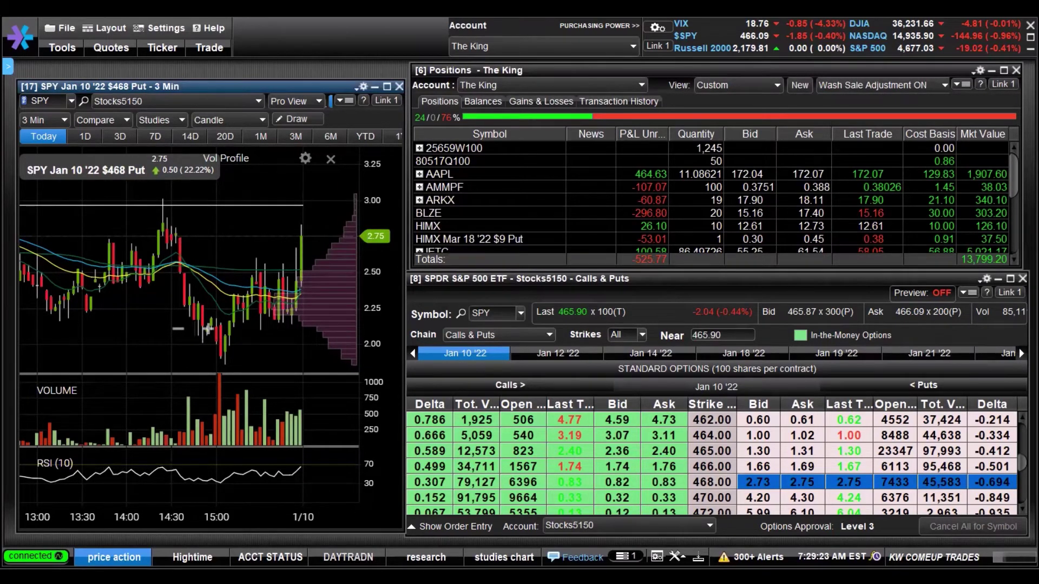
# On the DAYTRADN layout, switch the chart symbol from META to SPY and pan to recent trading.
pyautogui.click(348, 557)
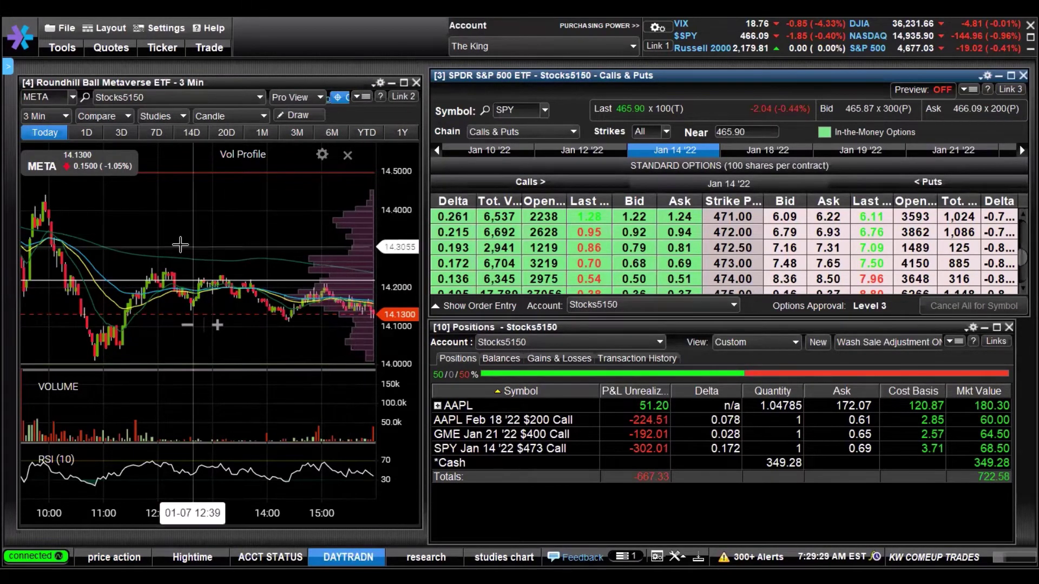
pyautogui.click(71, 98)
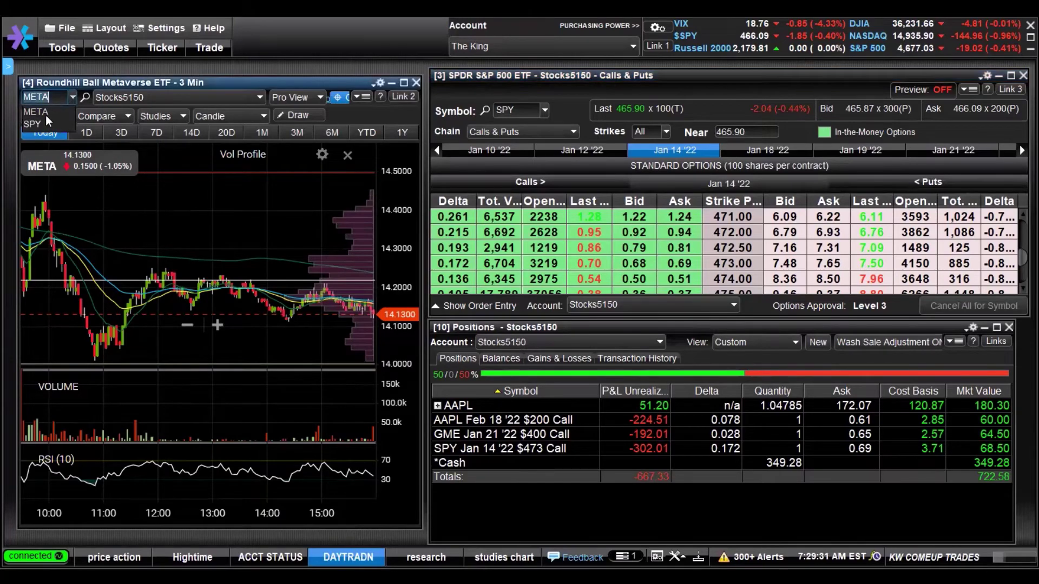
pyautogui.click(43, 123)
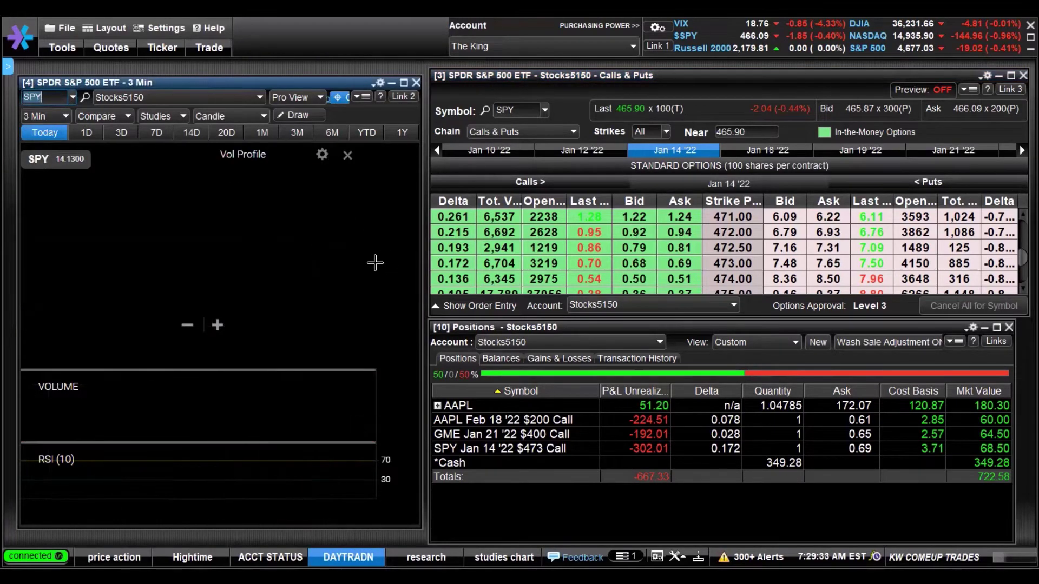
pyautogui.moveTo(296, 272); pyautogui.dragTo(198, 264)
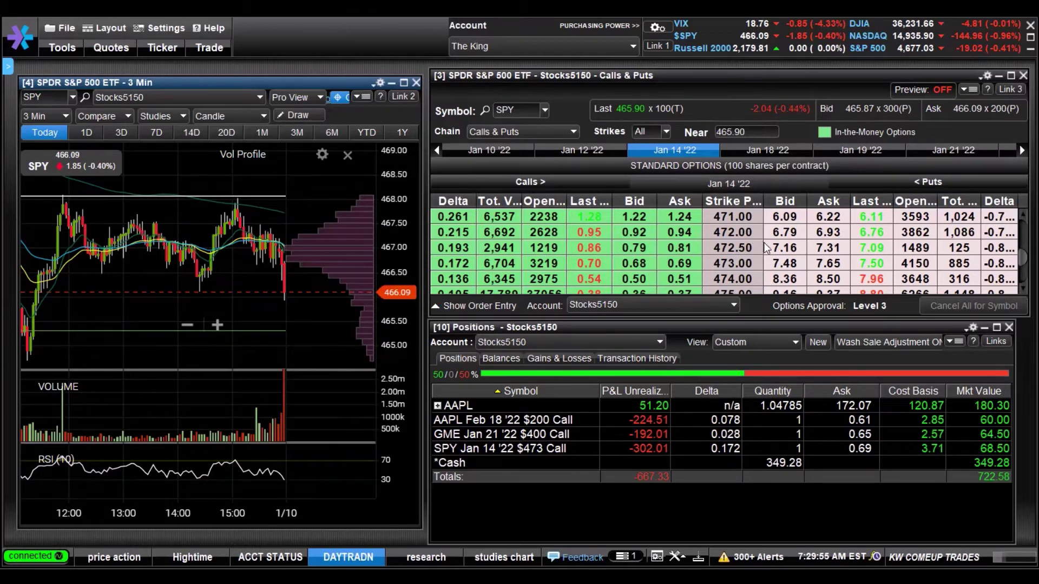
# Open a Jan 14 '22 464 call order ticket at the 4.84 bid, then minimize it.
pyautogui.scroll(4, 727, 261)
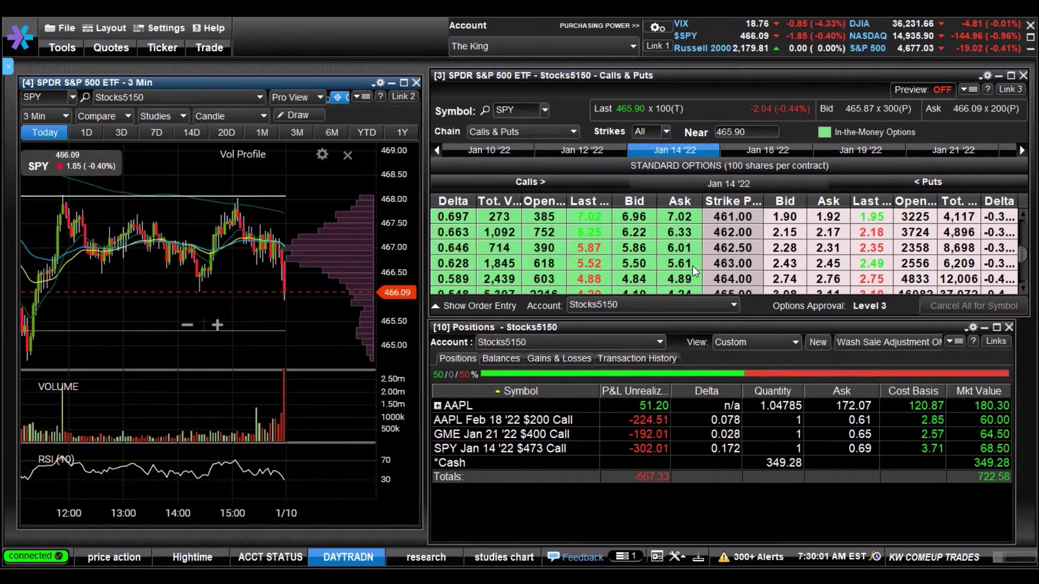
pyautogui.scroll(-1, 692, 265)
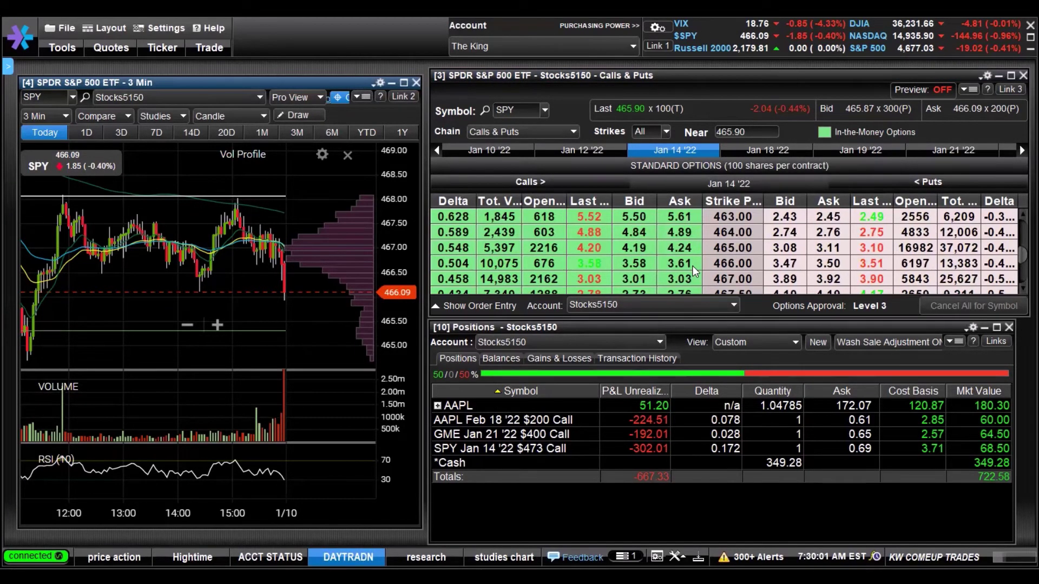
pyautogui.click(638, 235)
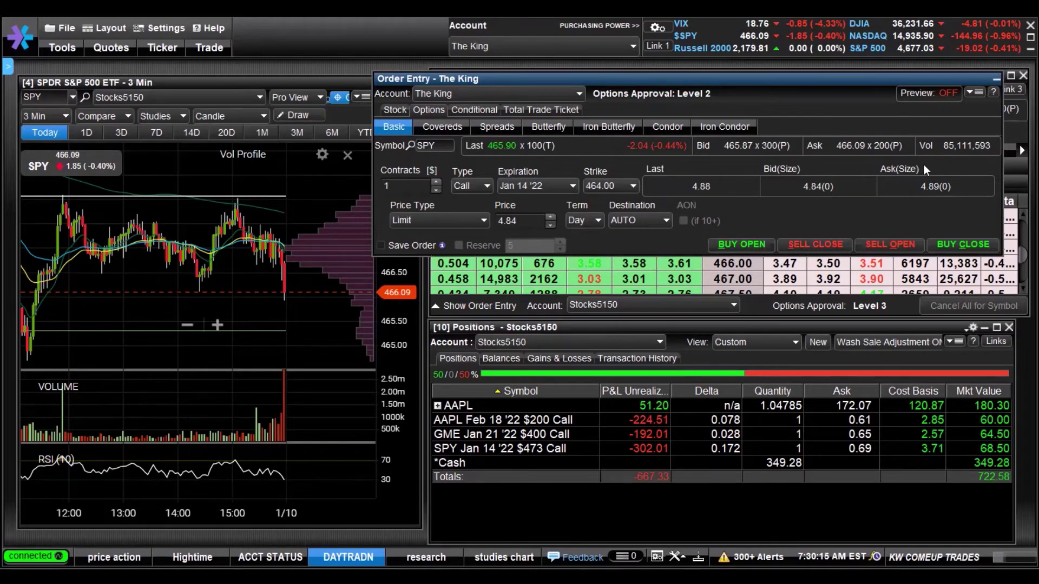
pyautogui.click(995, 79)
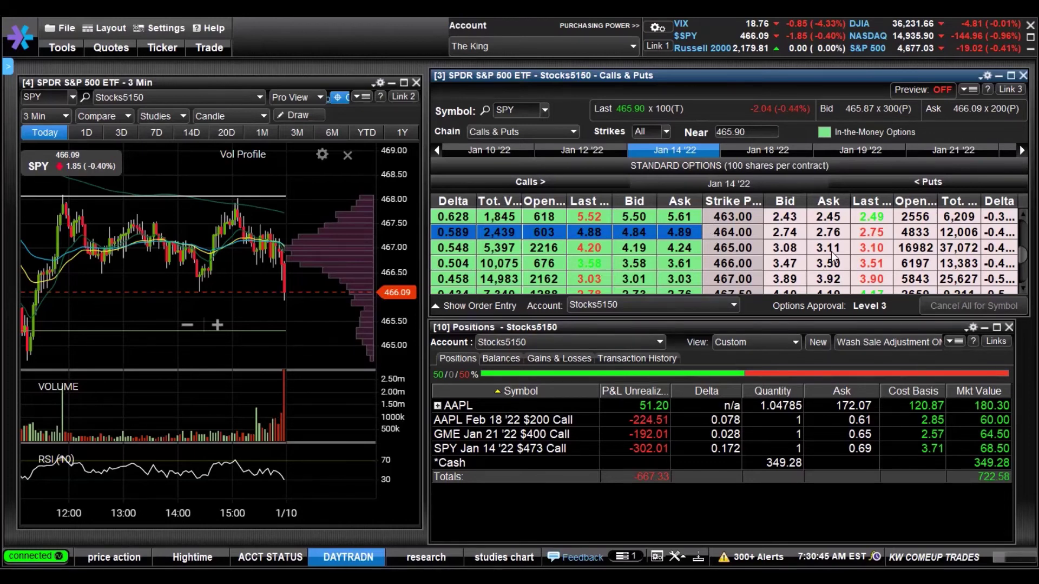
# Open an order ticket for the 464 put at the 2.74 bid and minimize it.
pyautogui.click(785, 231)
pyautogui.rightClick(785, 230)
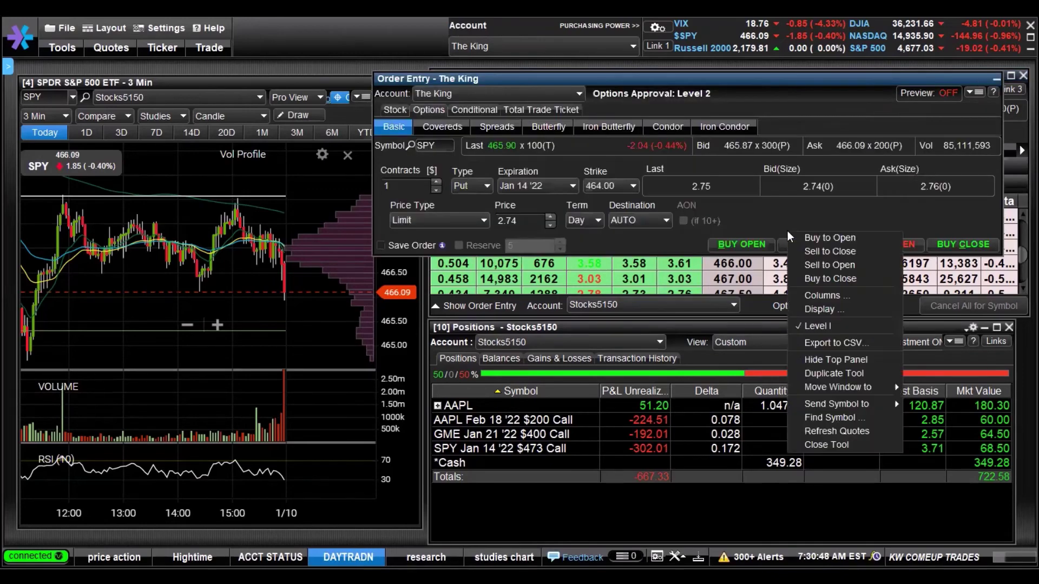
pyautogui.click(998, 81)
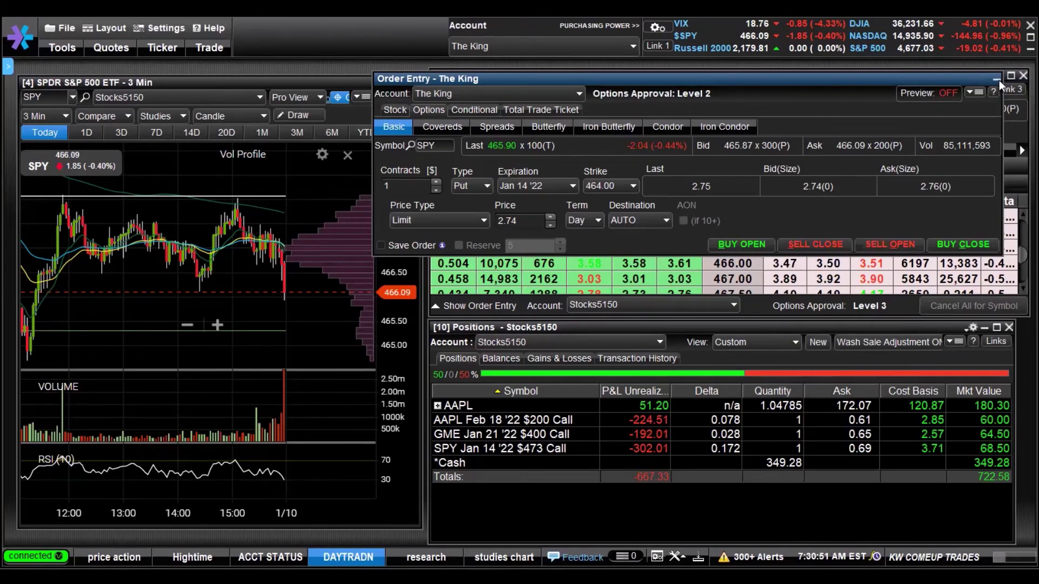
pyautogui.click(998, 80)
# Open an order ticket for the 465 call at the 4.24 ask and minimize it.
pyautogui.click(597, 247)
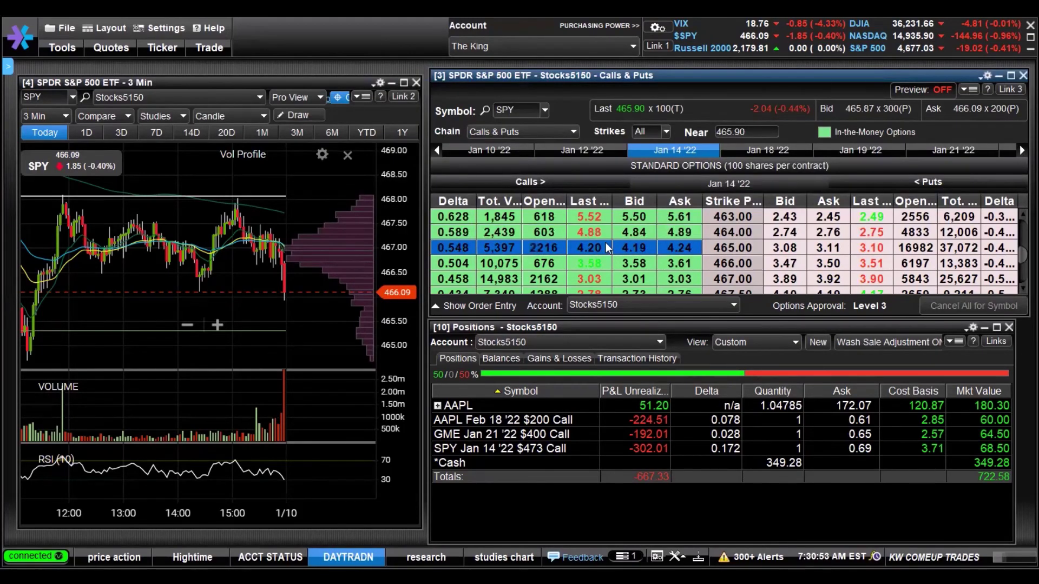
pyautogui.rightClick(605, 250)
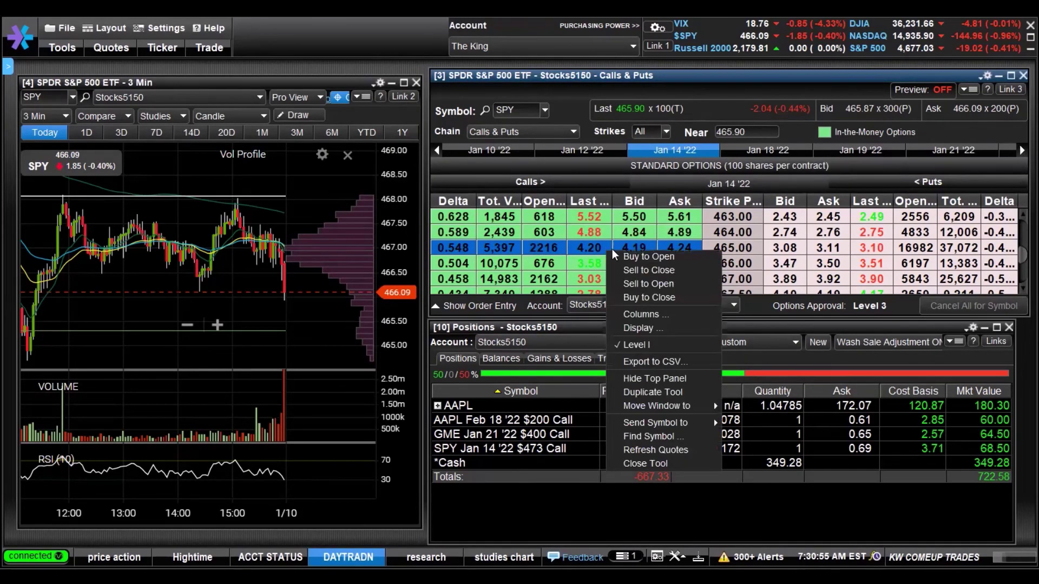
pyautogui.click(575, 249)
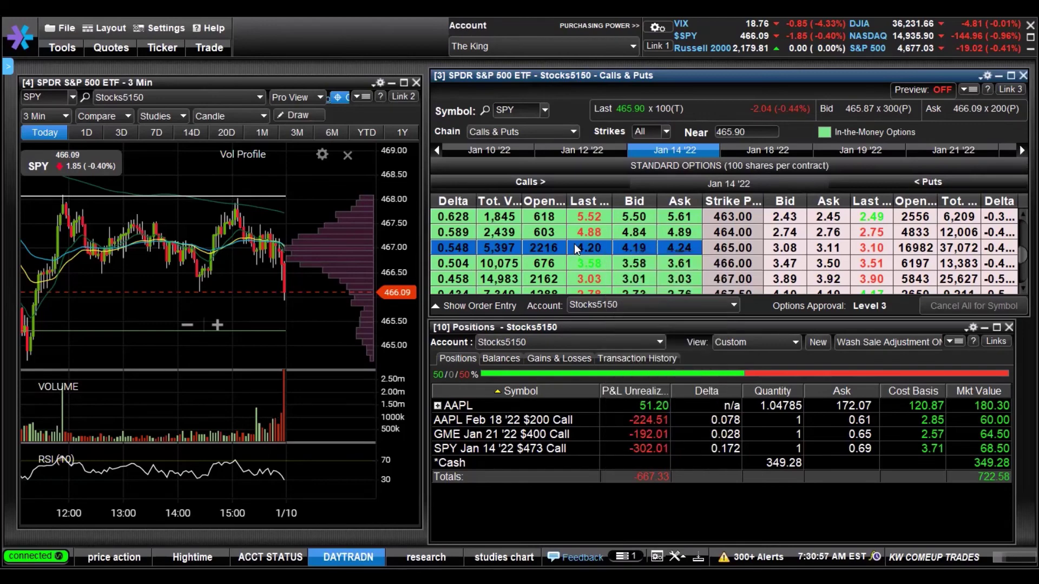
pyautogui.click(675, 247)
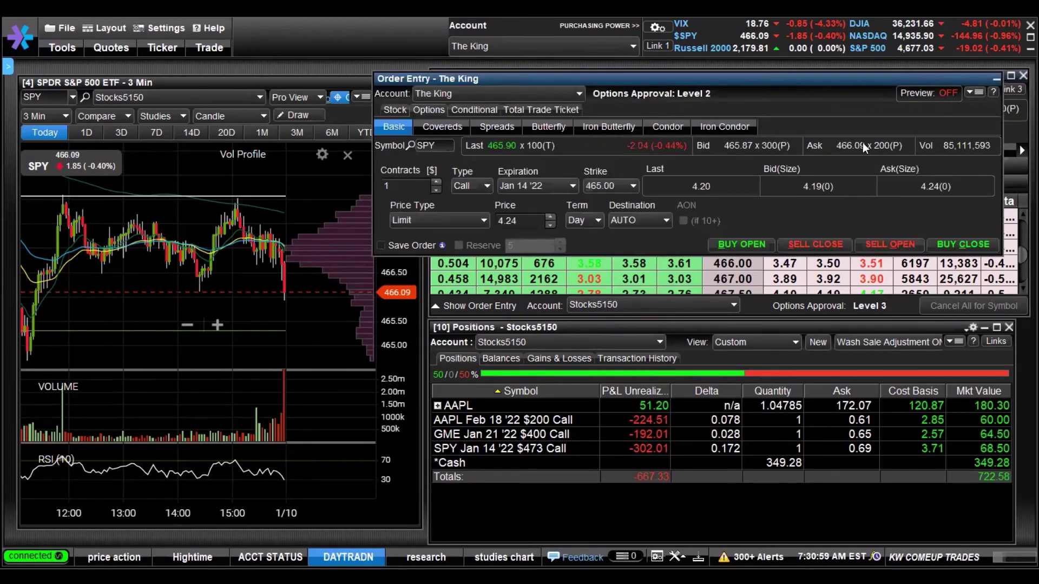
pyautogui.click(997, 78)
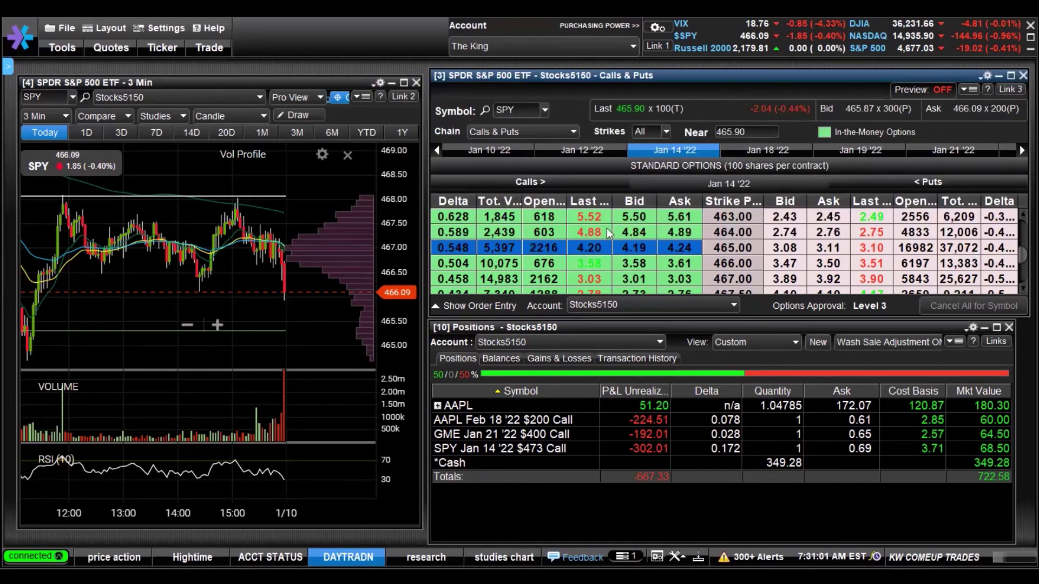